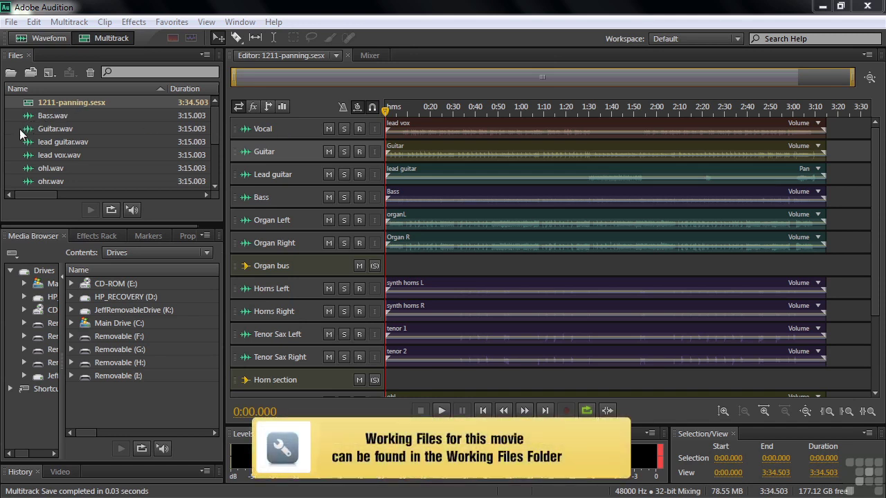
Open the 1211-panning.sesx session from the multitrack sessions folder
key(ctrl+i)
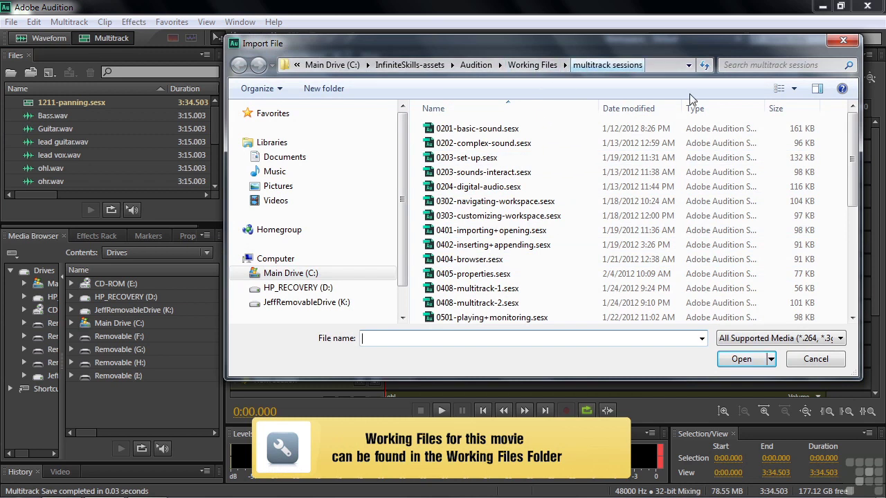
scroll(713, 138, down, 6)
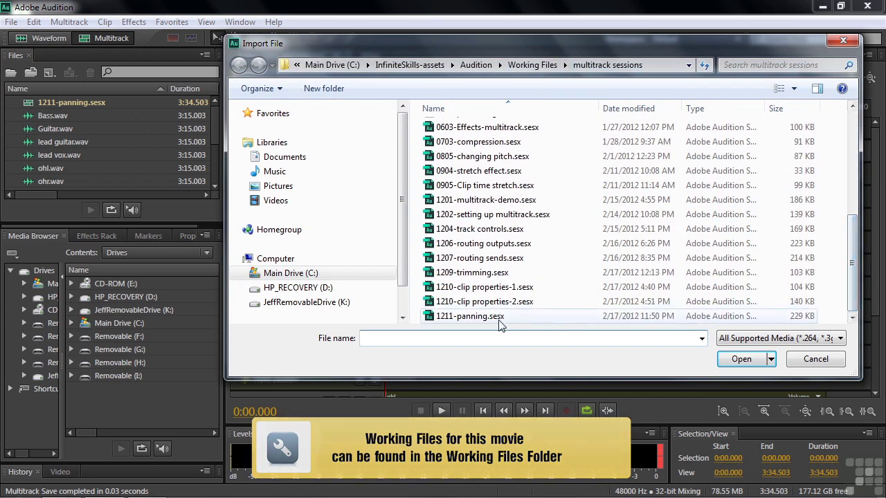
double_click(499, 321)
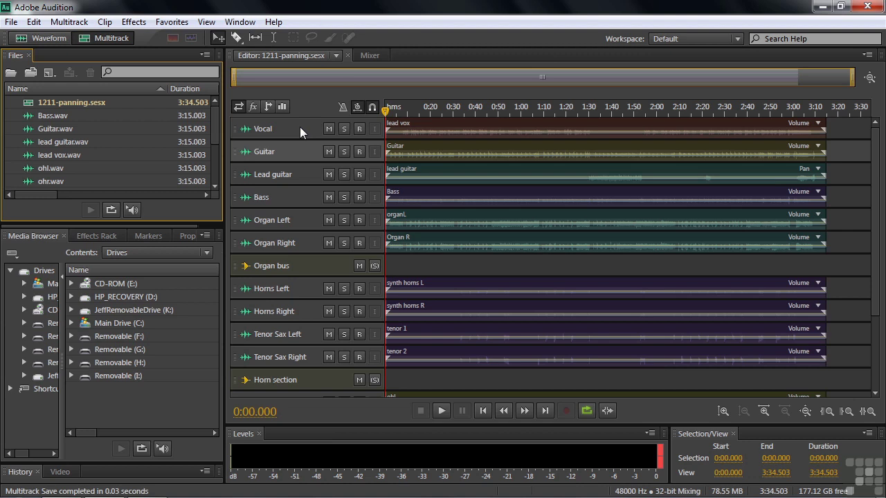
Enlarge the tracks to show pan controls, then play a few seconds from about 0:06
click(724, 411)
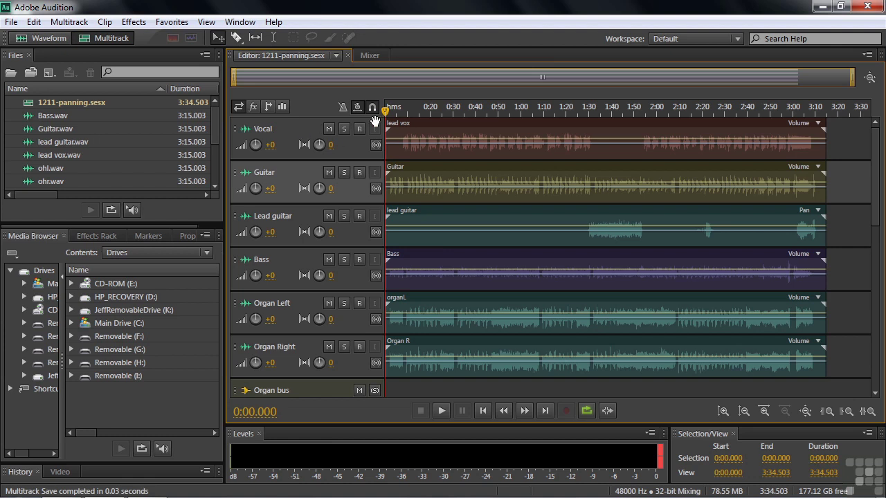
drag(386, 113, 398, 111)
key(space)
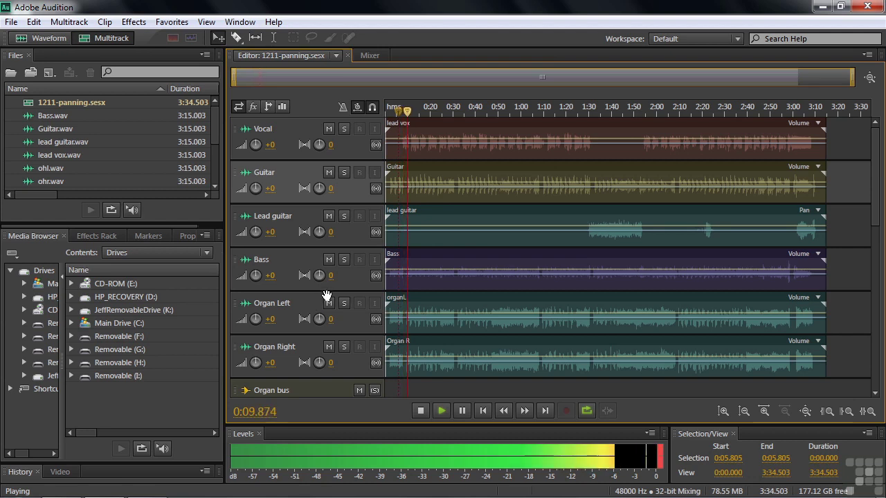
key(space)
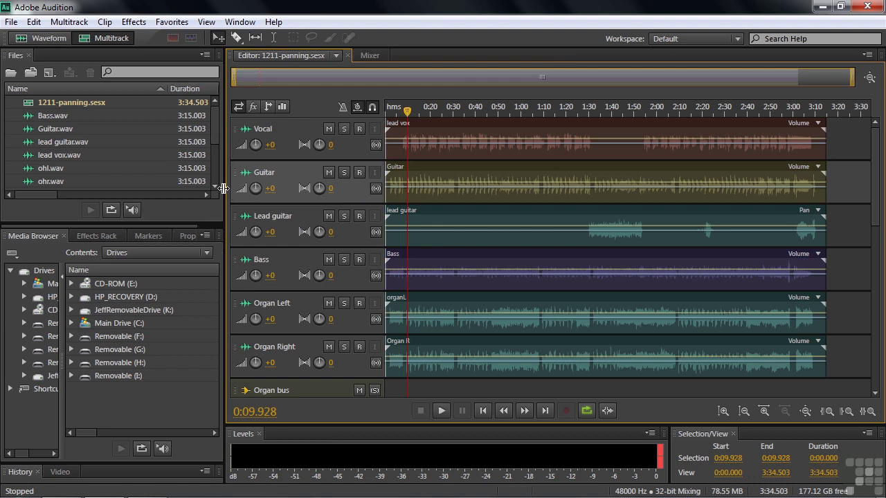
Pan the Guitar track to L50 by entering the value in its pan field
drag(315, 192, 312, 190)
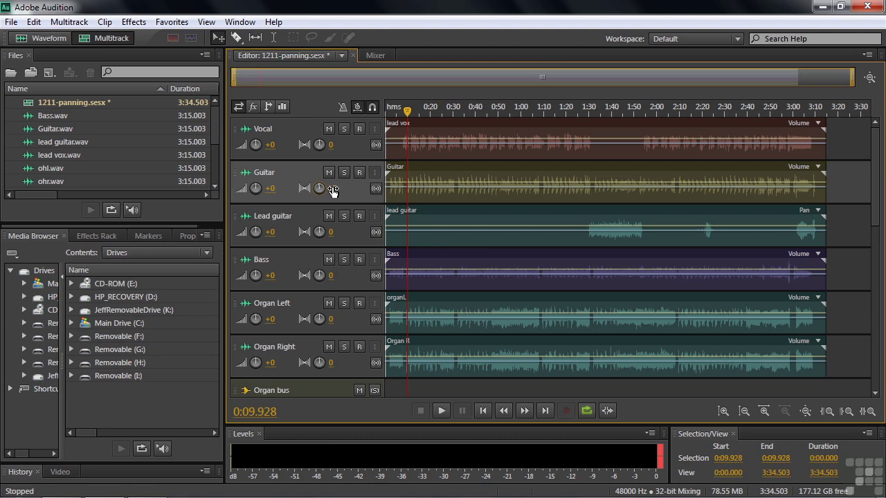
mouse_move(333, 191)
mouse_down()
mouse_move(310, 191)
mouse_move(319, 196)
mouse_up()
click(337, 188)
text(L50)
key(Return)
Set the Organ Left pan to L15 and the Organ Right pan to R15
scroll(882, 259, down, 3)
scroll(882, 260, down, 1)
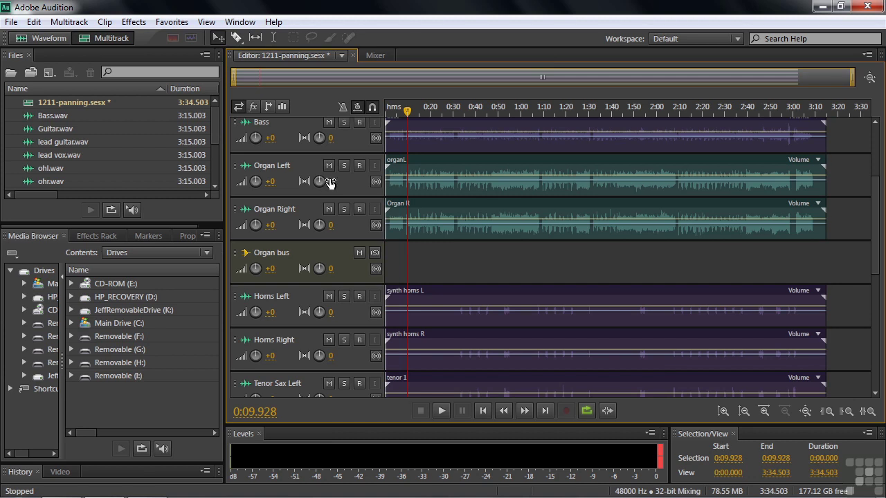
click(321, 181)
mouse_move(321, 181)
mouse_down()
mouse_move(299, 185)
mouse_move(335, 186)
mouse_up()
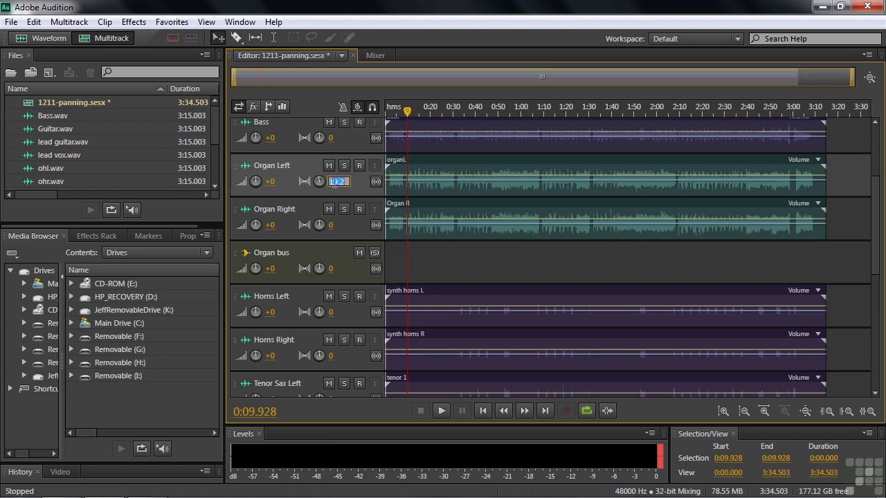
text(L15)
click(332, 225)
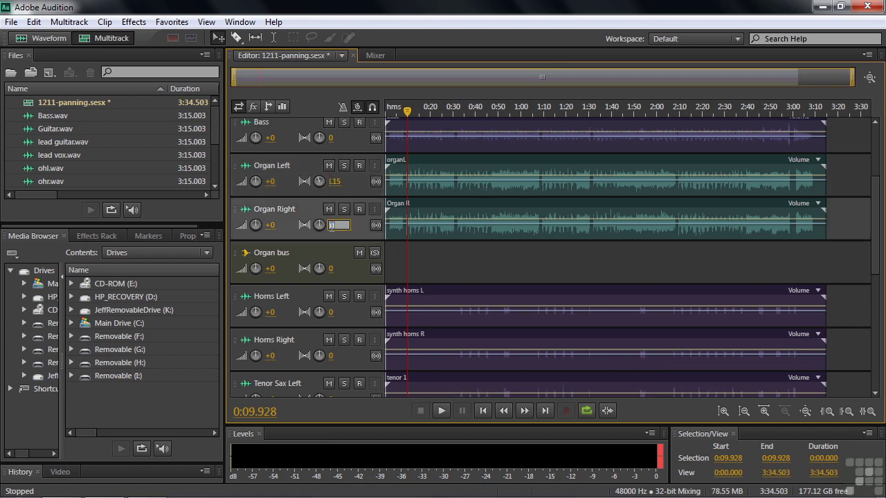
text(r15)
key(Return)
Scroll to the Organ bus and set its pan value to R50
drag(875, 253, 874, 239)
scroll(862, 218, up, 2)
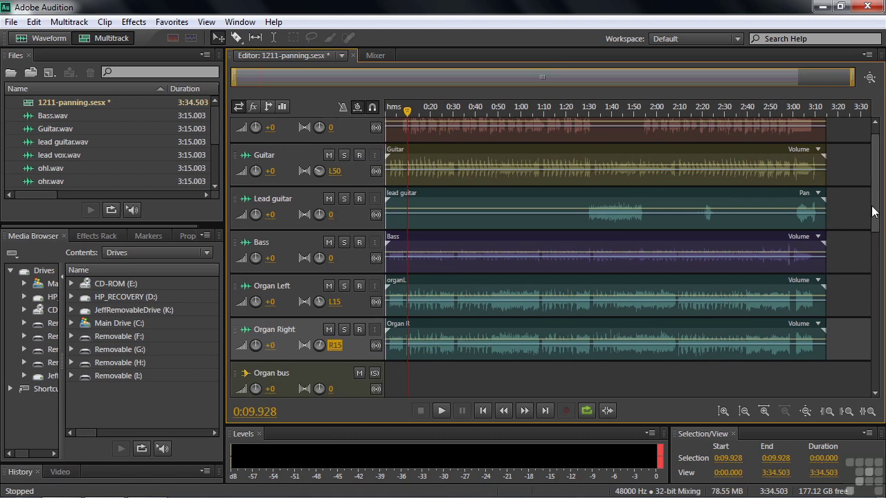
drag(874, 208, 865, 245)
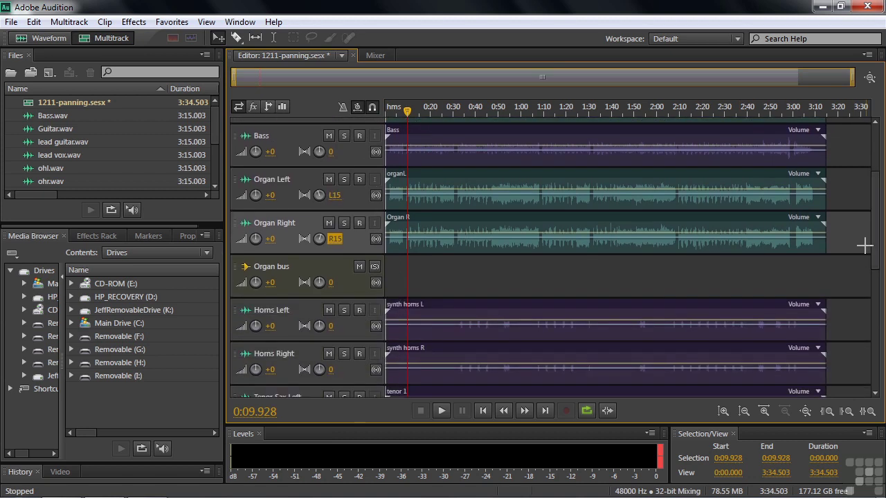
click(334, 282)
text(r50)
key(Return)
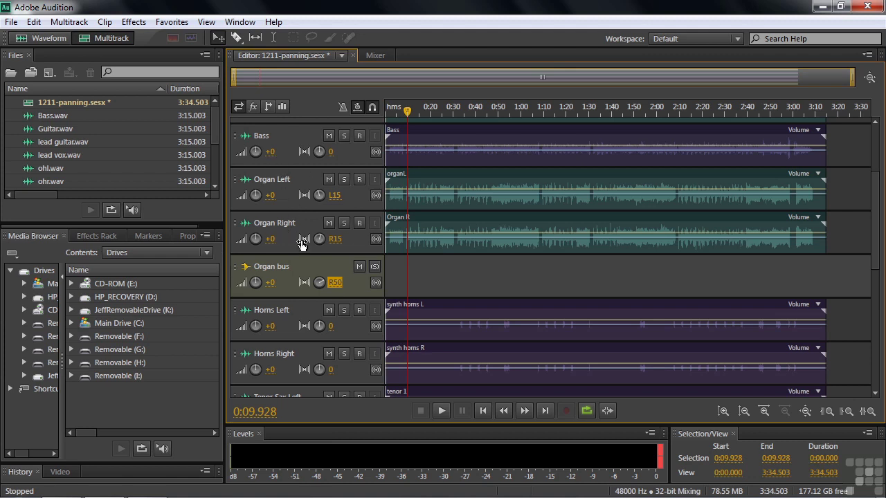
Solo the Organ bus, Bass and Guitar tracks and play them back
click(374, 267)
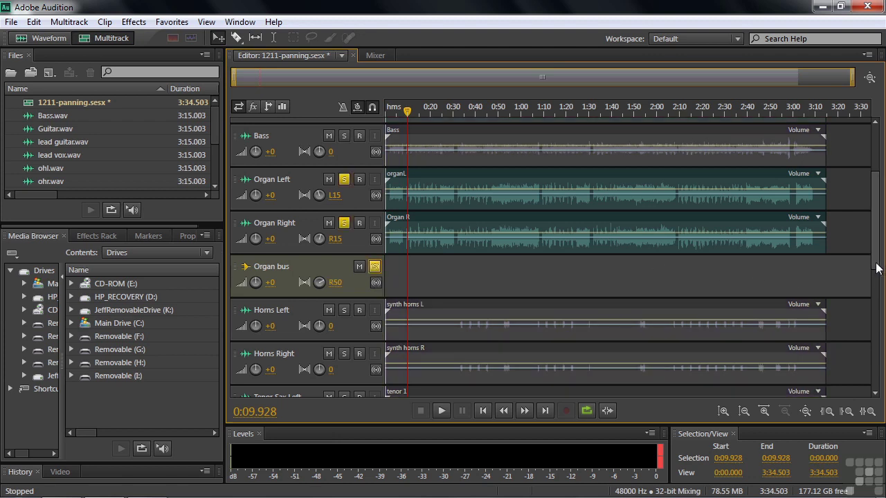
scroll(876, 228, up, 5)
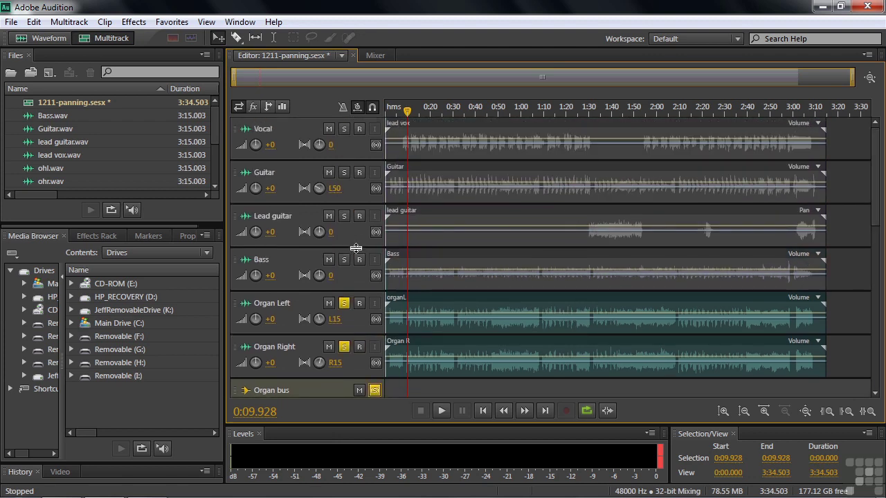
click(344, 260)
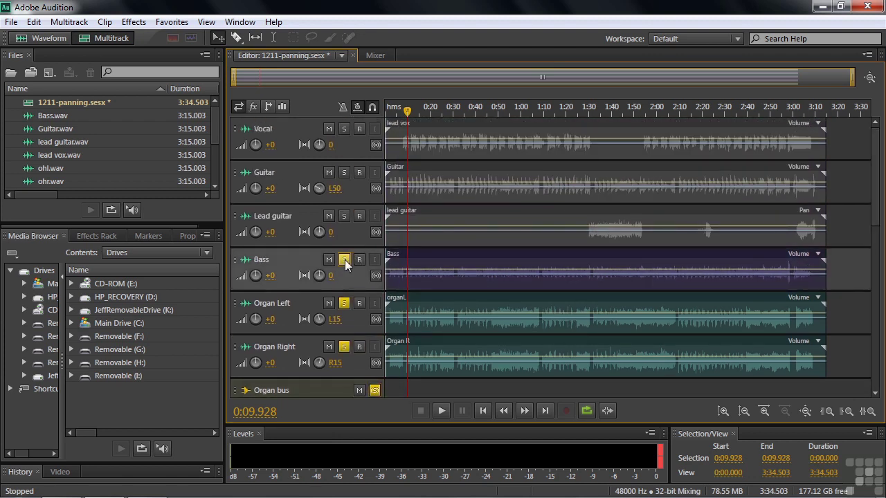
click(344, 172)
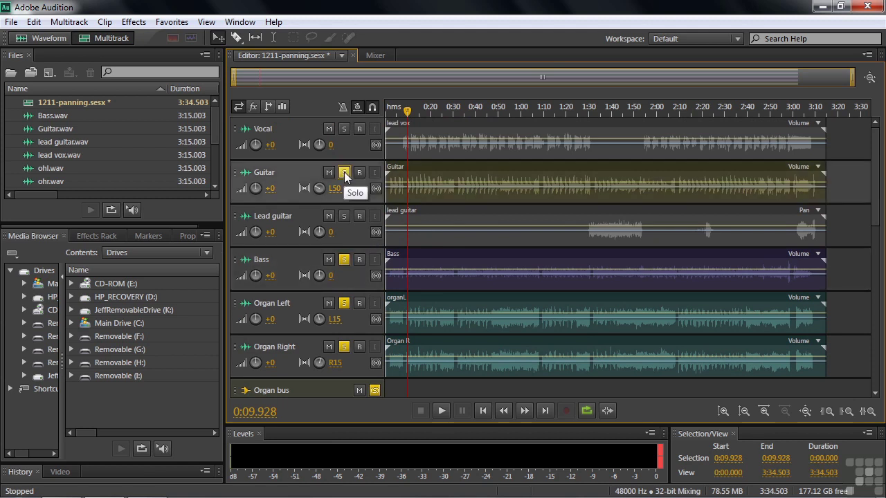
key(space)
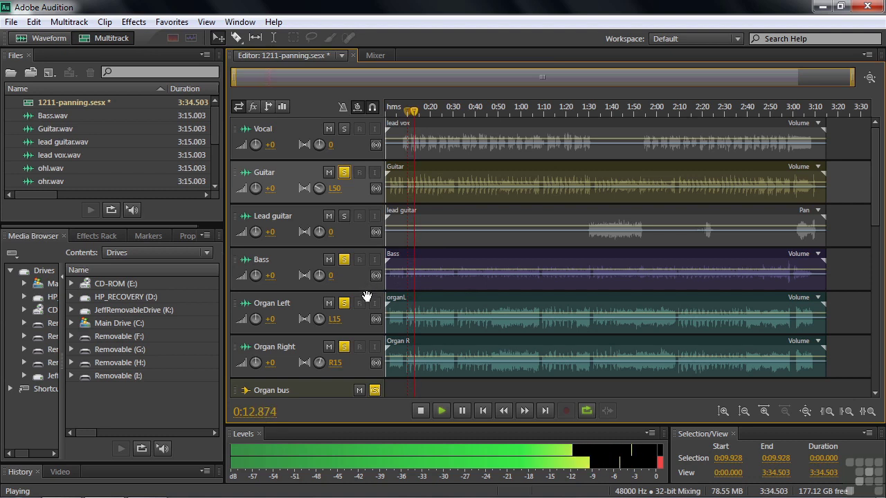
key(space)
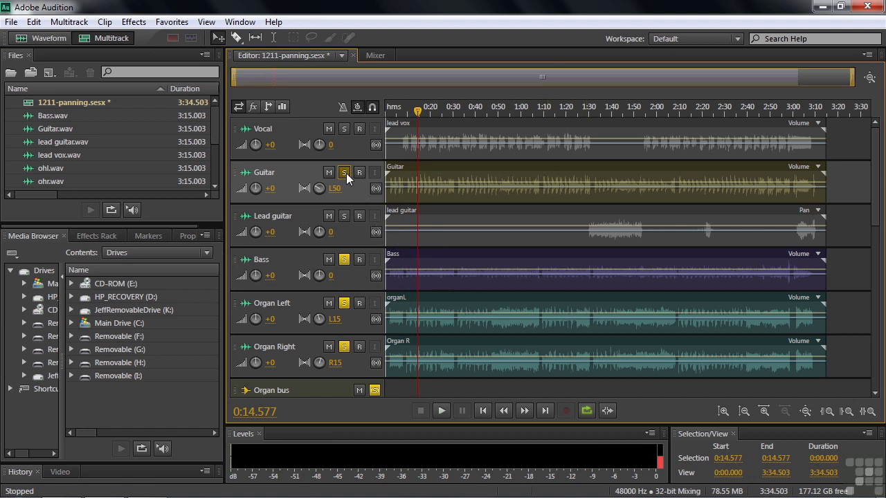
Clear the solos on Bass, Organ Left and Organ Right
click(344, 259)
click(344, 304)
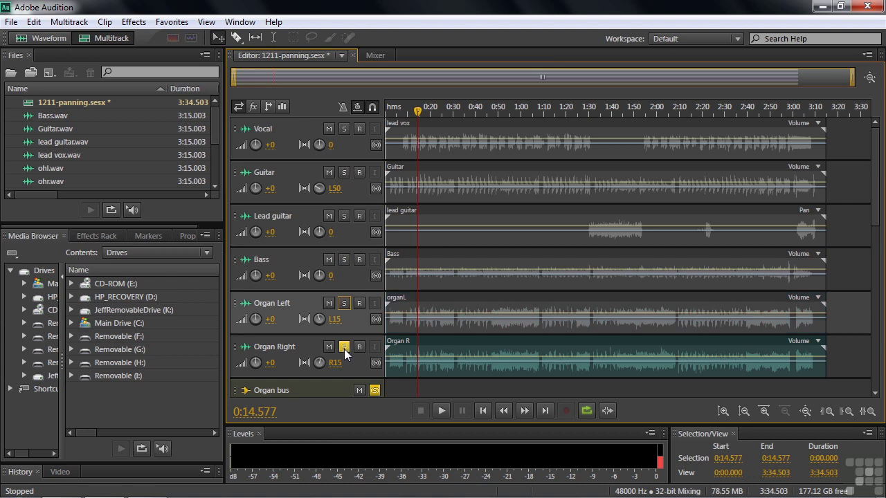
click(344, 346)
Pan Horns Left to L20 and Horns Right to L10
scroll(874, 209, down, 1)
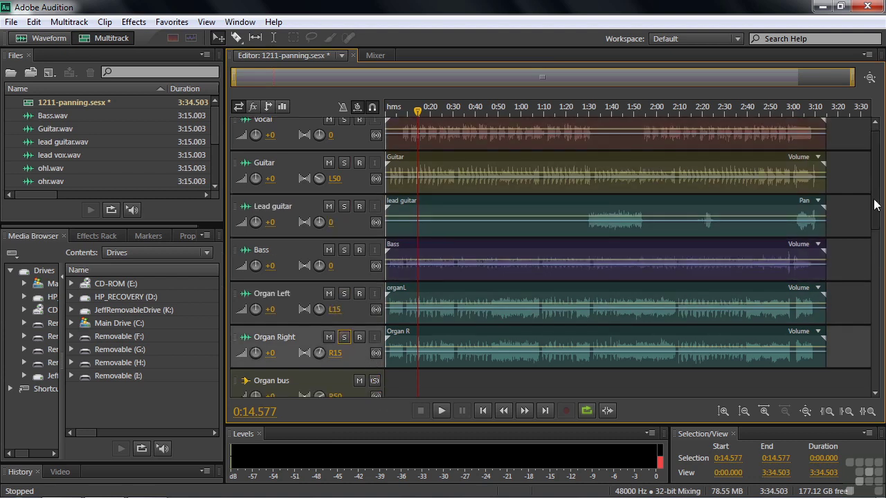
drag(875, 209, 880, 294)
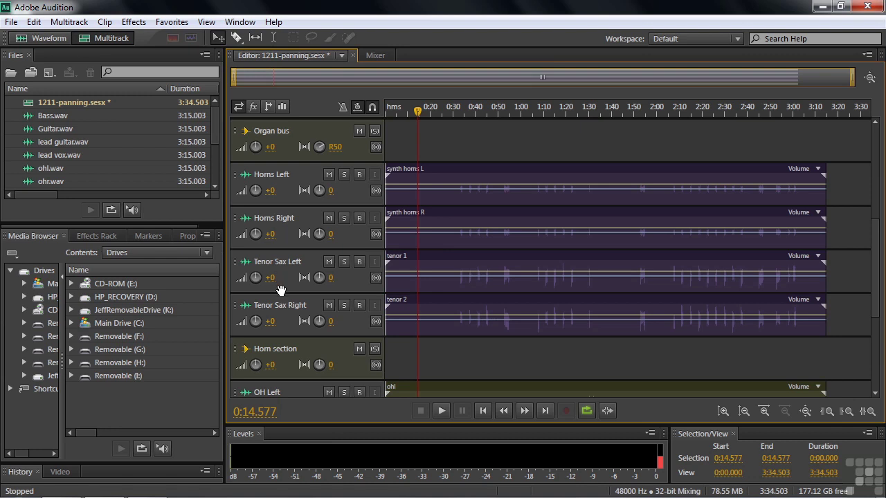
click(331, 191)
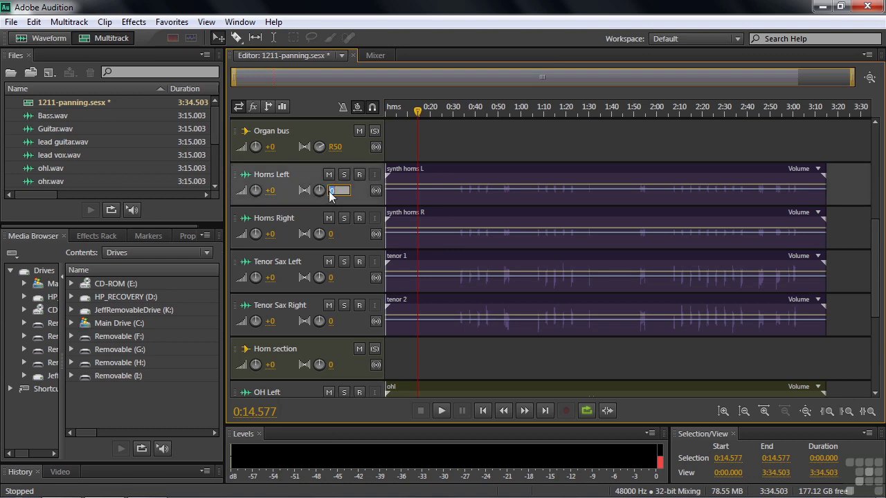
text(-20)
key(Return)
click(331, 234)
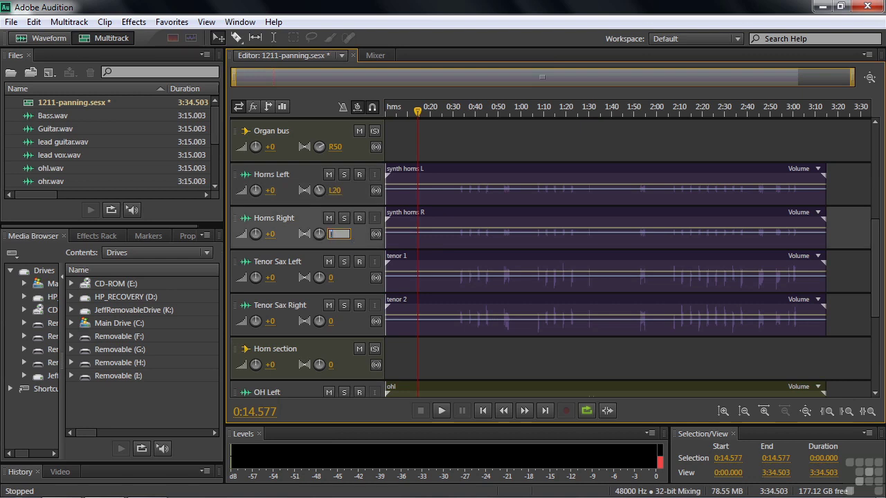
text(10)
Pan Tenor Sax Left to R10 and Tenor Sax Right to R20
click(332, 278)
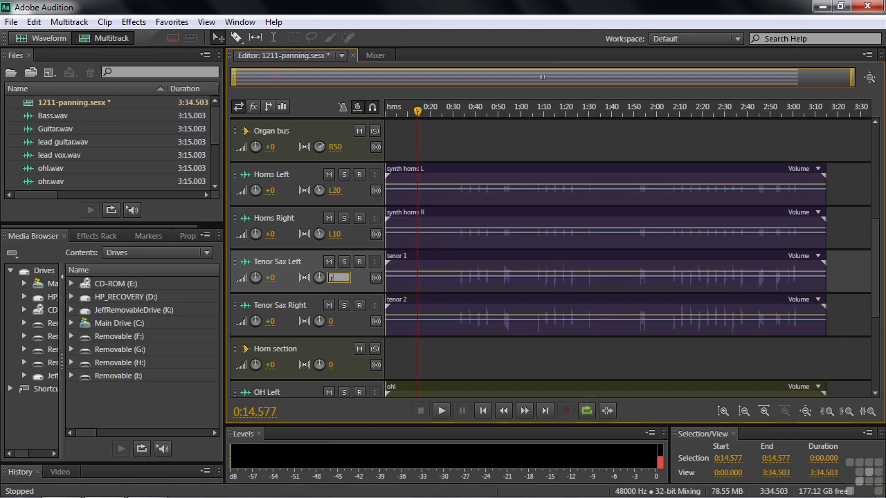
text(r10)
click(332, 321)
text(r20)
key(Return)
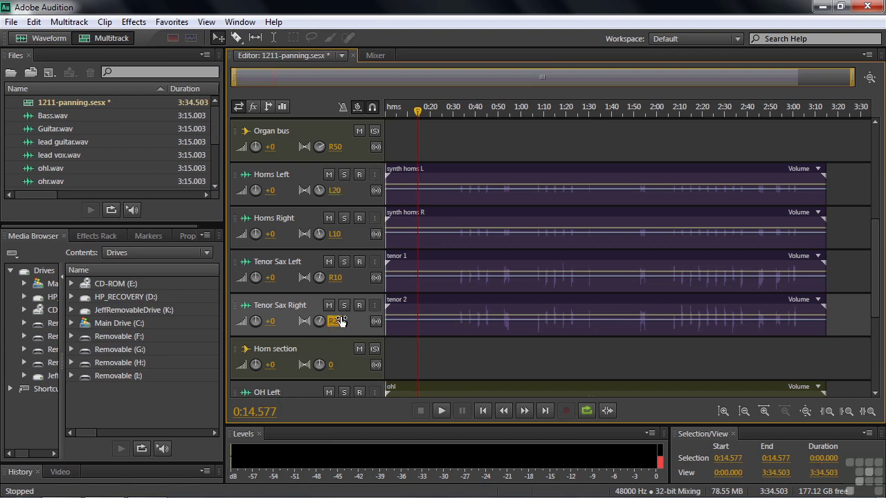
Pan the Horn section bus to R65
drag(876, 292, 876, 309)
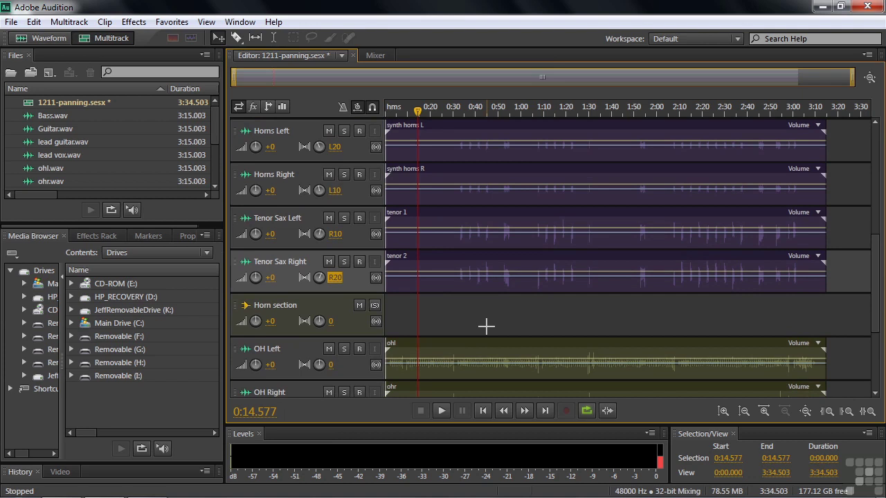
click(330, 322)
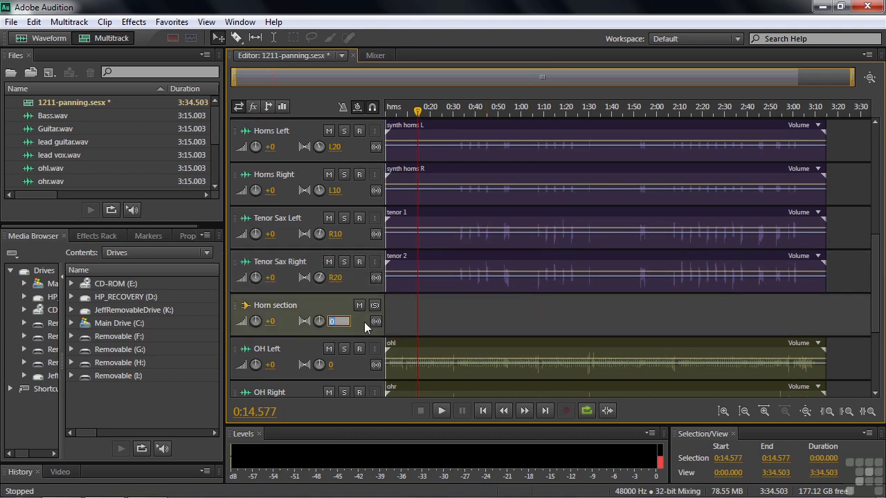
text(r65)
key(Return)
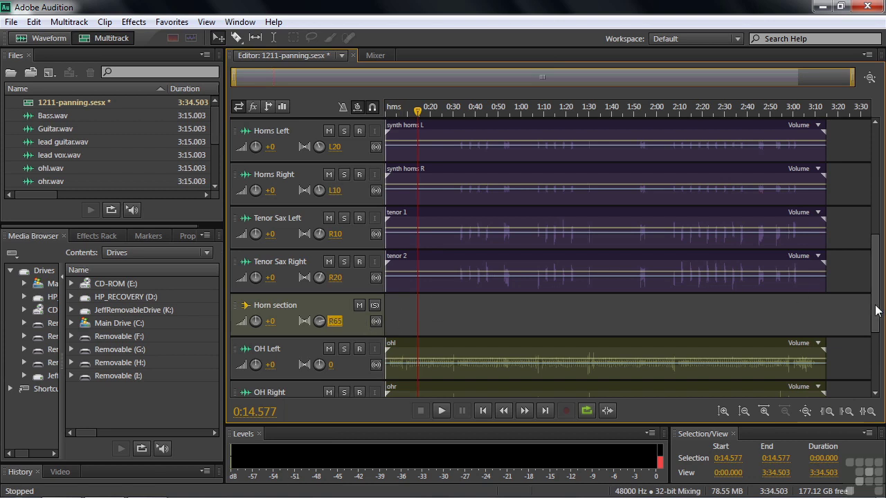
drag(876, 304, 874, 168)
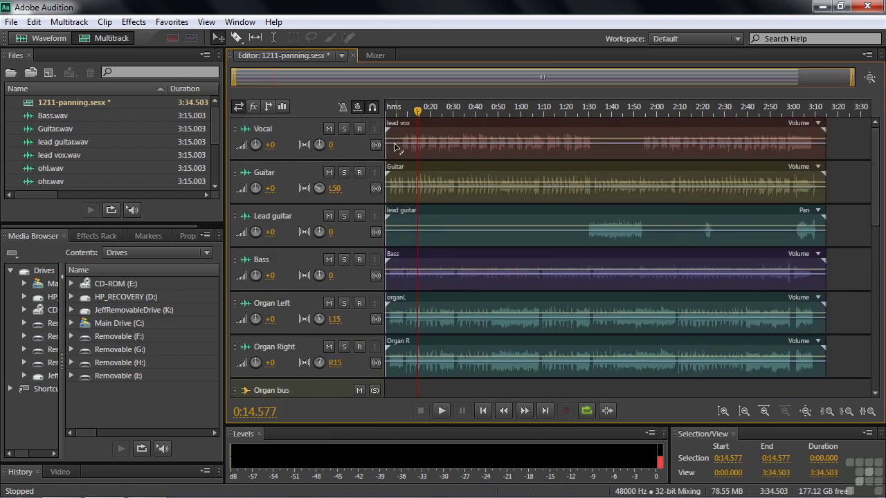
Mute the Vocal track and move the playhead further along the timeline
click(329, 130)
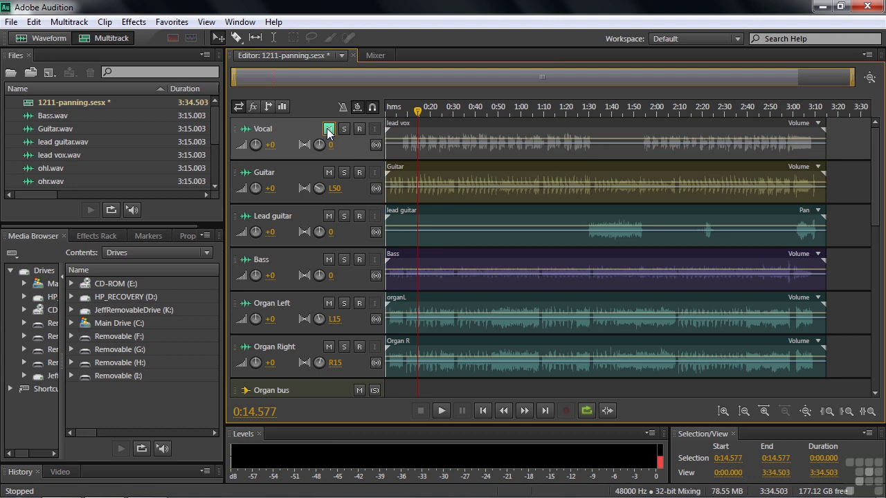
click(419, 317)
scroll(876, 216, down, 3)
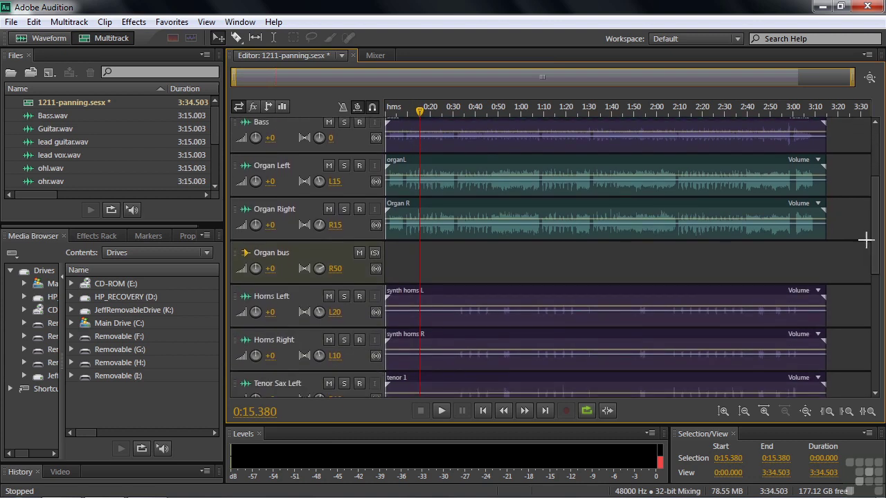
Play the vocal-free mix from about 0:32 and stop near 0:38
drag(419, 111, 459, 109)
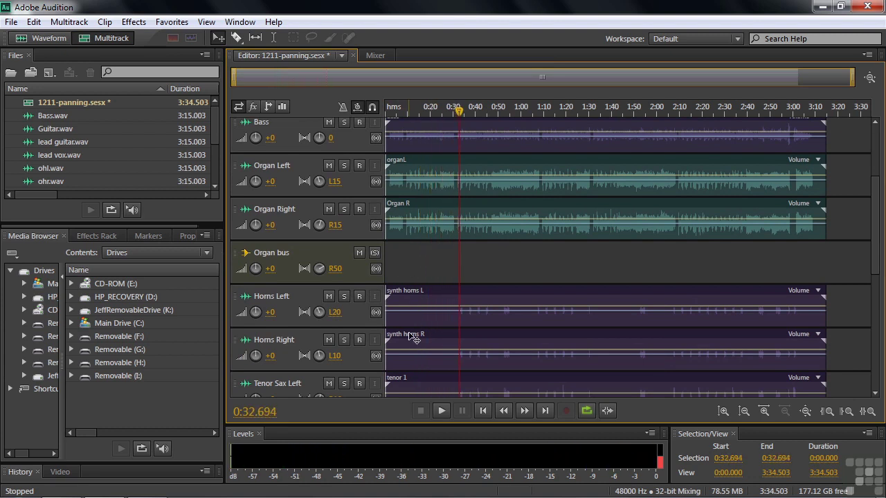
key(space)
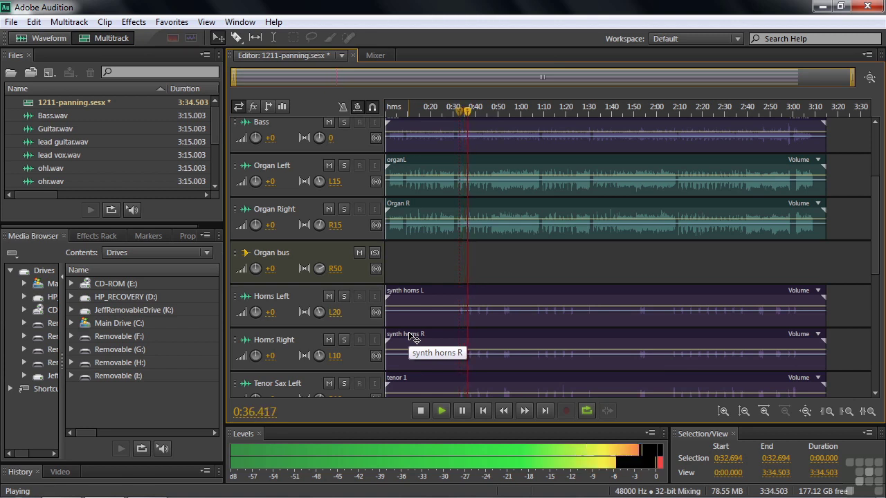
key(space)
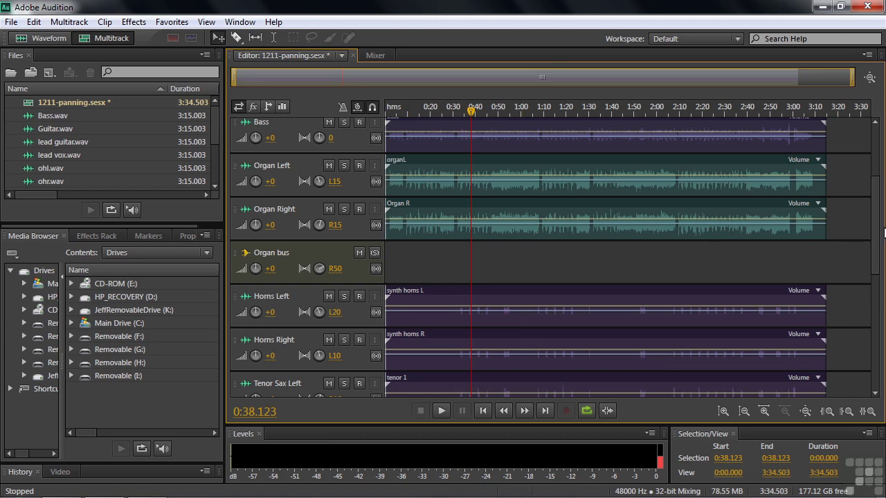
Scroll to the drum overheads and pan OH Left to L15
scroll(874, 254, down, 1)
drag(874, 255, 884, 358)
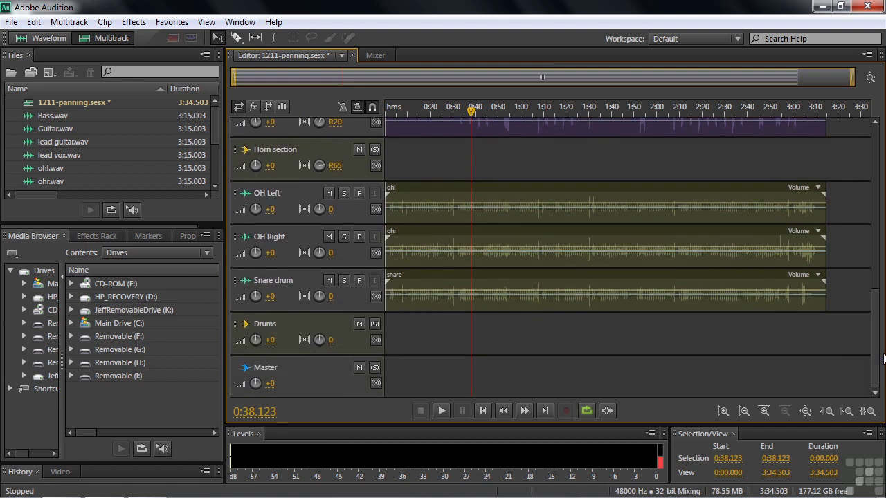
drag(319, 211, 307, 214)
click(334, 209)
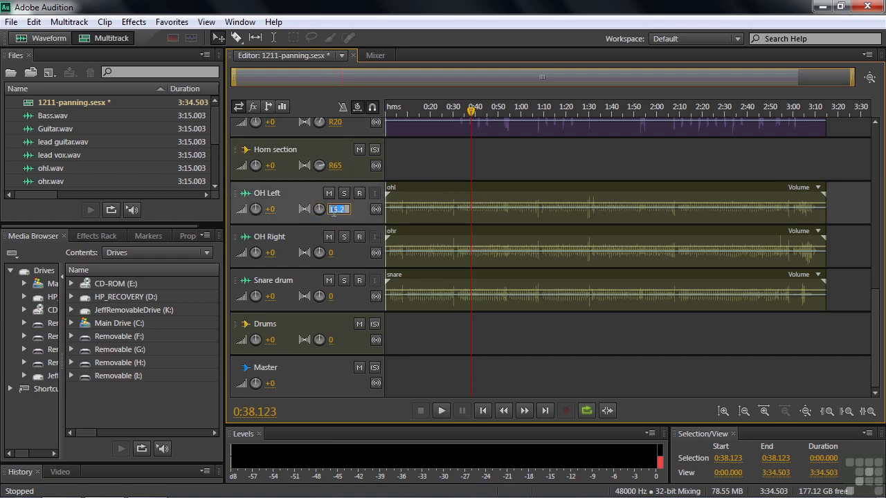
text(L15)
click(335, 253)
Pan OH Right to R15
click(332, 253)
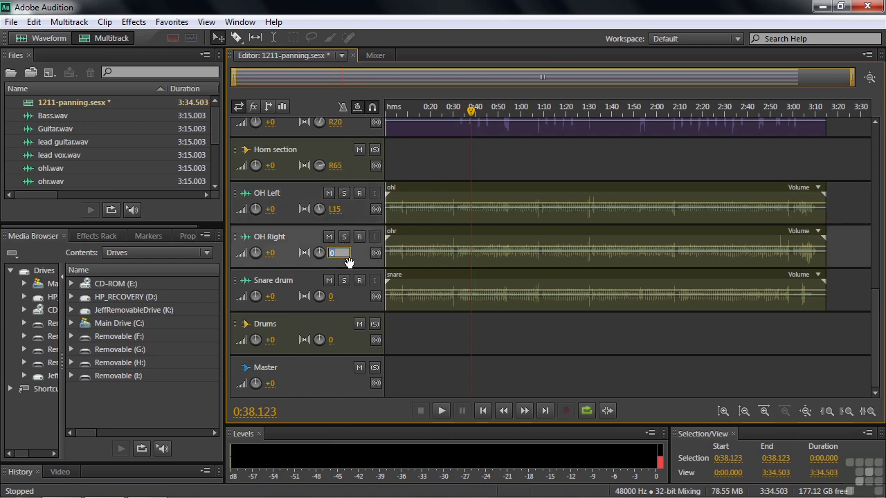
text(r15)
click(446, 332)
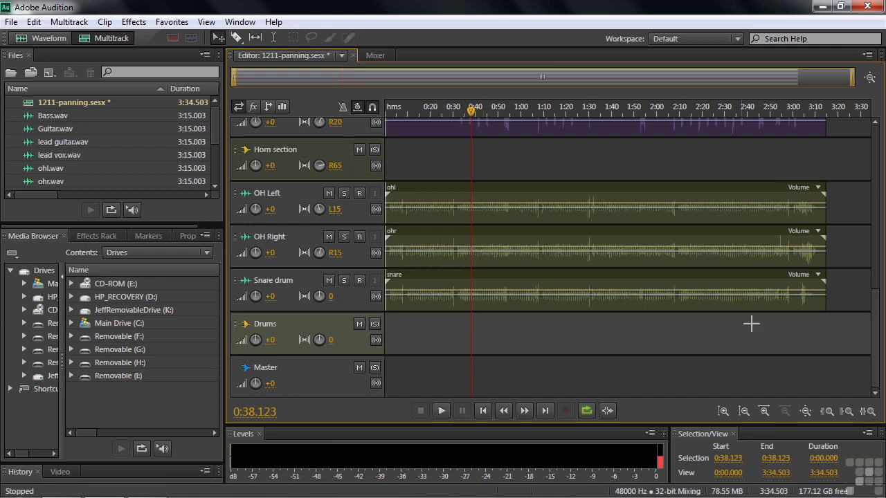
Mute the Vocal track while scrolling through the track list
drag(876, 366, 863, 152)
click(329, 129)
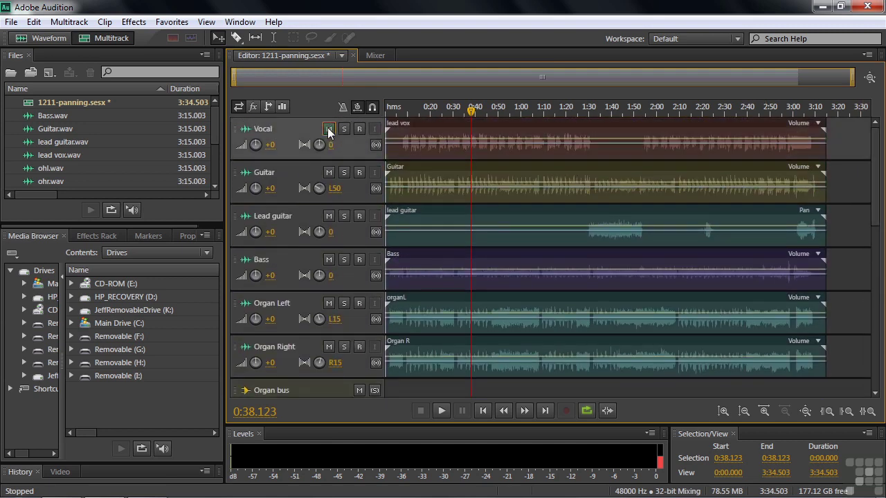
drag(876, 191, 874, 252)
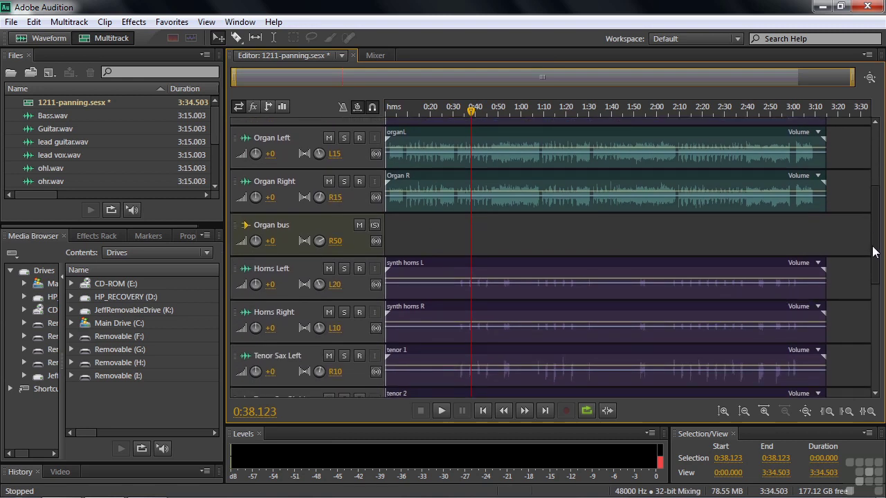
Play the mix back from about 0:32 to hear the new panning
drag(471, 111, 459, 111)
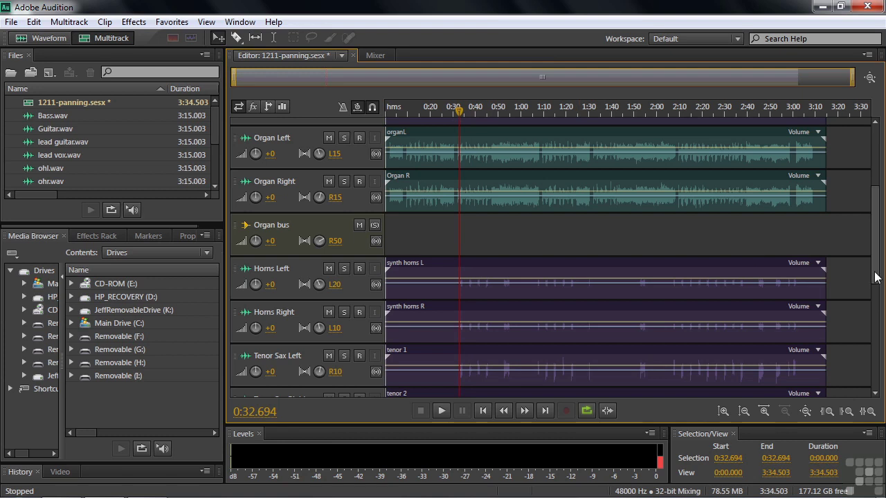
key(space)
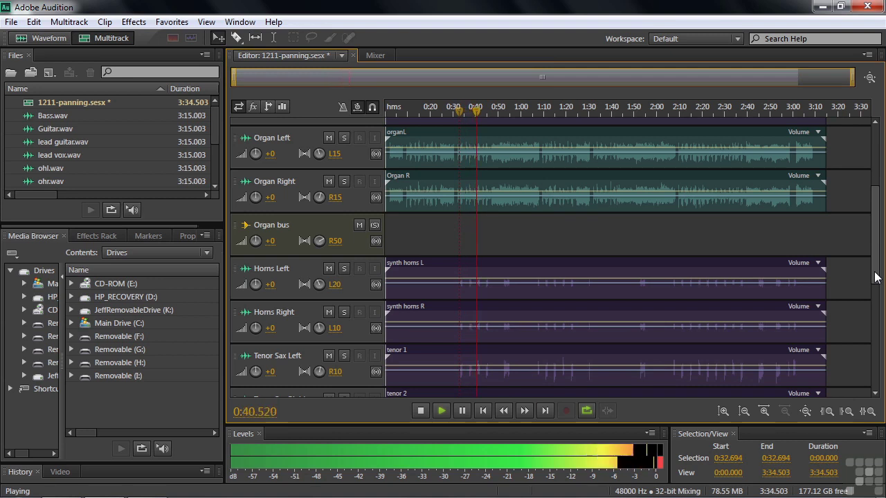
key(space)
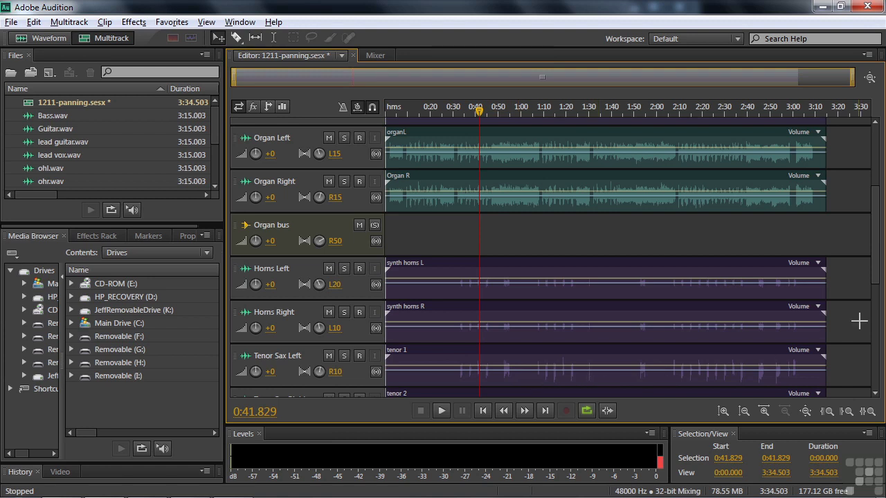
Move the playhead to 1:27.390, solo Lead guitar, and make its track taller
drag(876, 278, 874, 200)
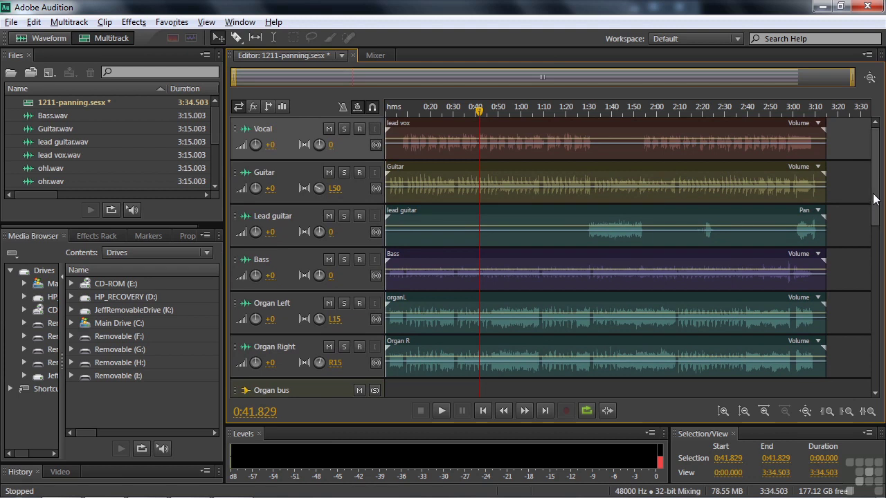
drag(481, 119, 581, 137)
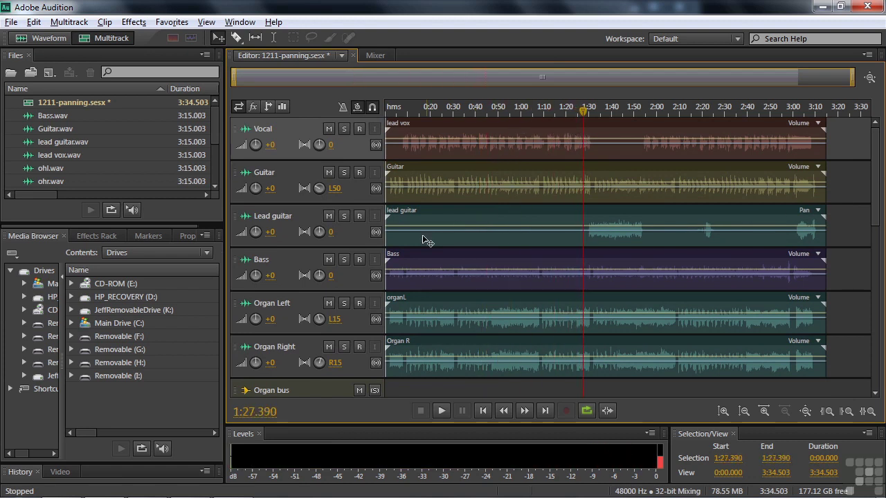
click(344, 216)
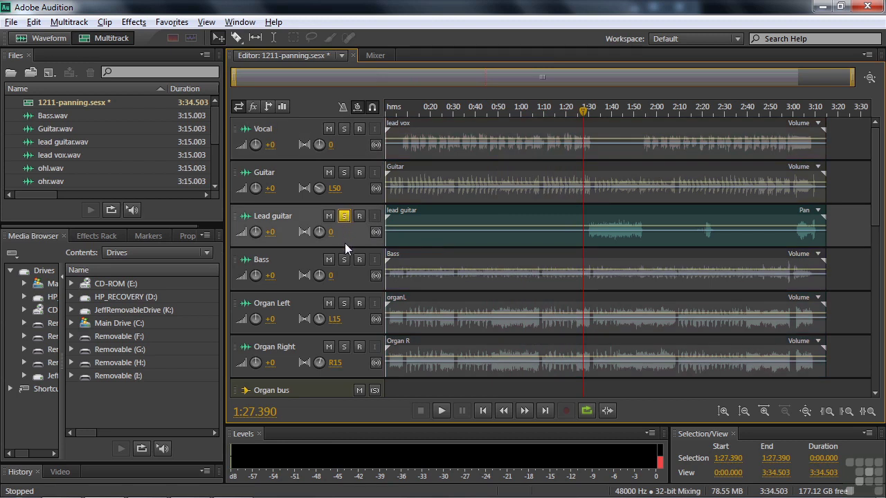
drag(345, 247, 344, 304)
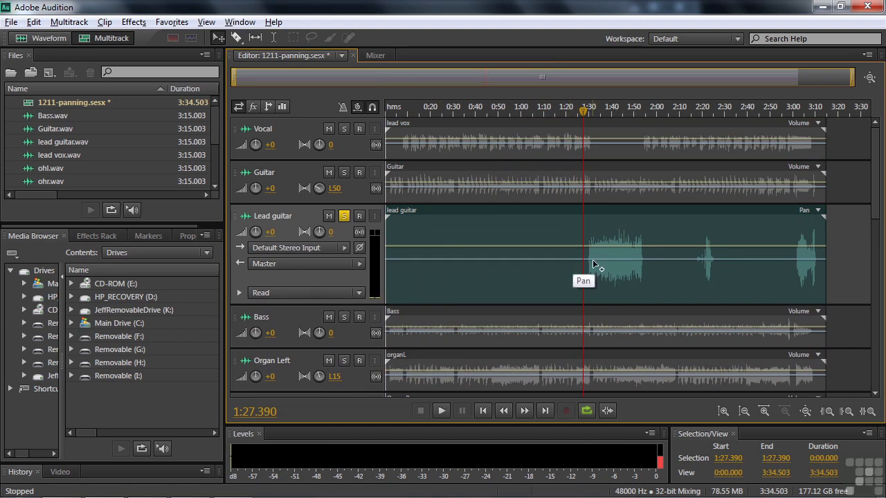
click(240, 293)
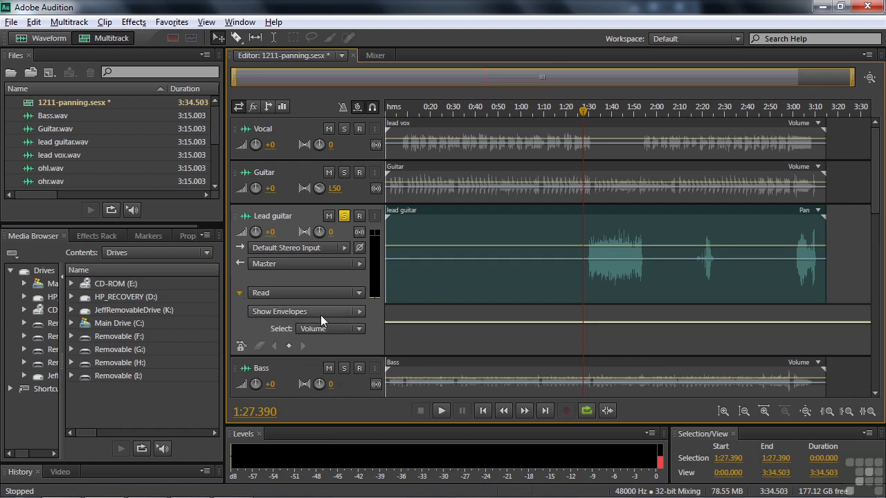
click(358, 312)
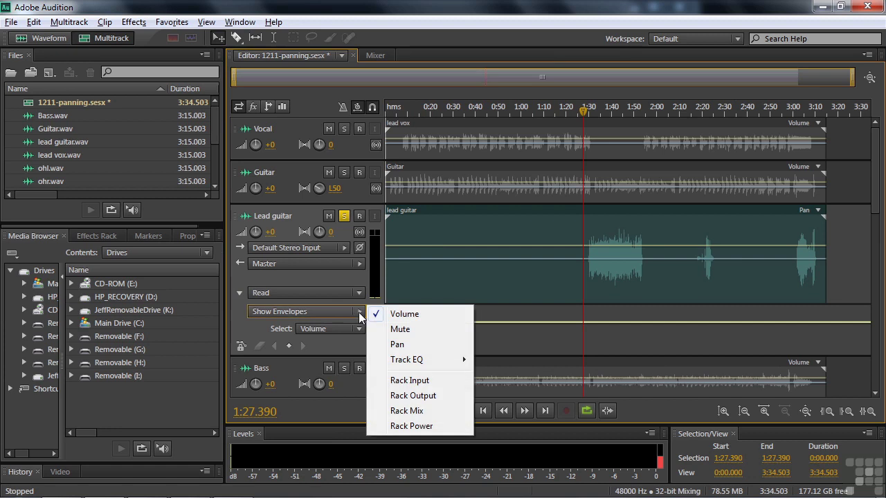
click(391, 342)
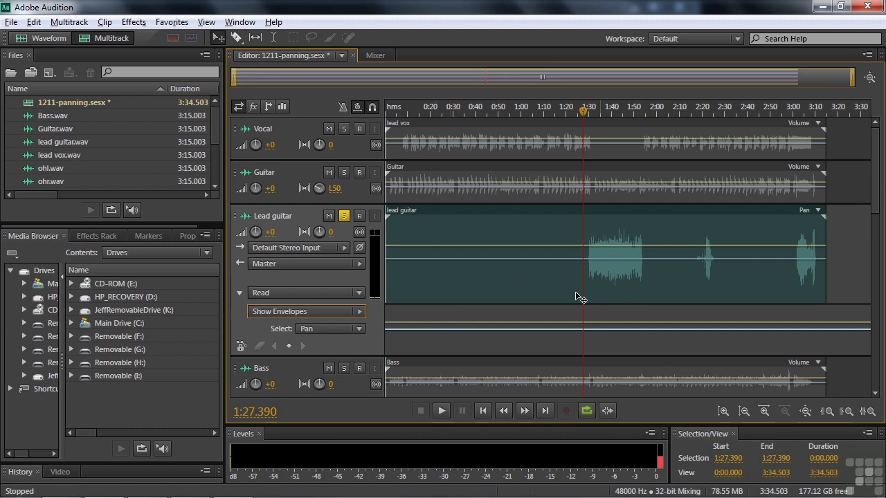
click(239, 294)
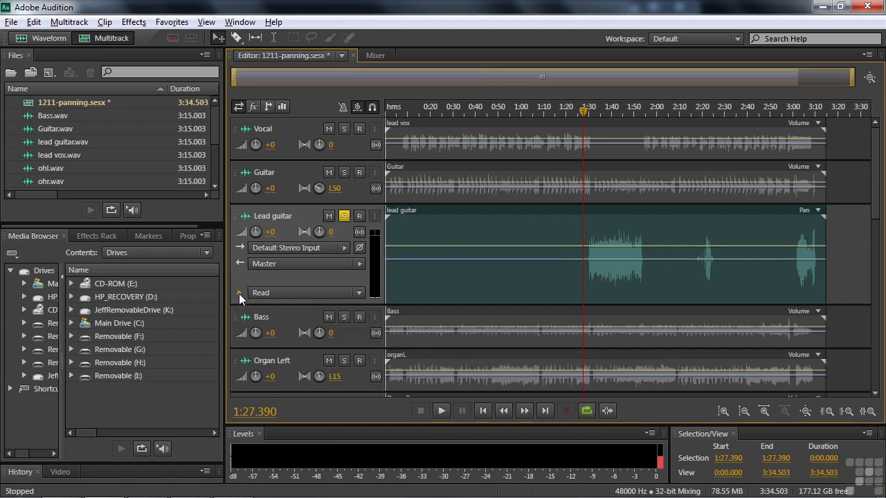
Keyframe the Lead guitar clip pan from R50 to centre over the first phrase, then back to R42.2
click(585, 262)
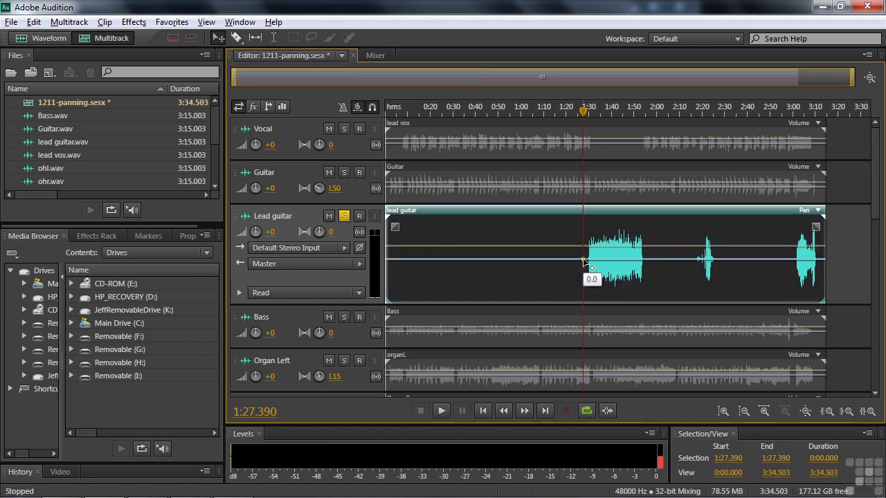
drag(584, 260, 582, 283)
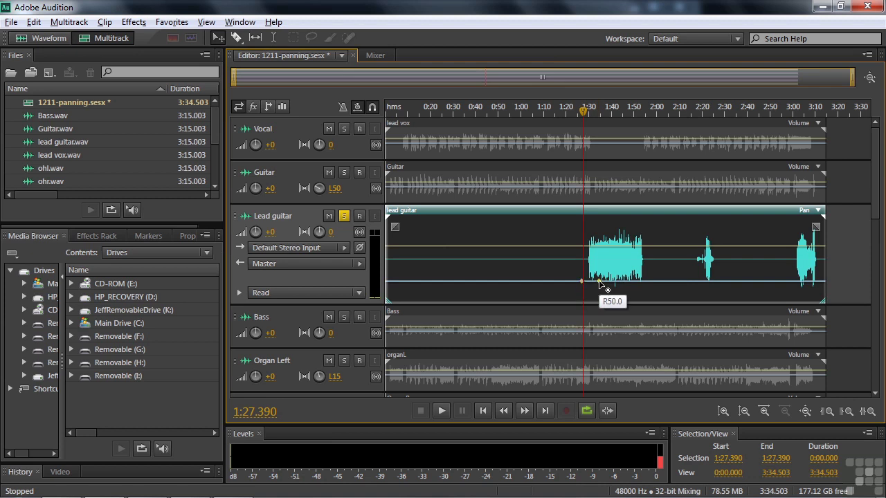
drag(599, 284, 599, 262)
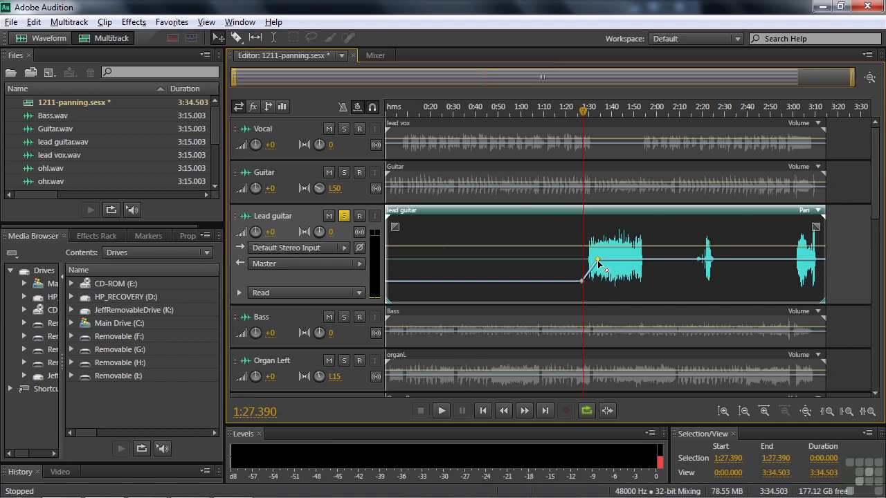
click(636, 260)
drag(644, 262, 644, 279)
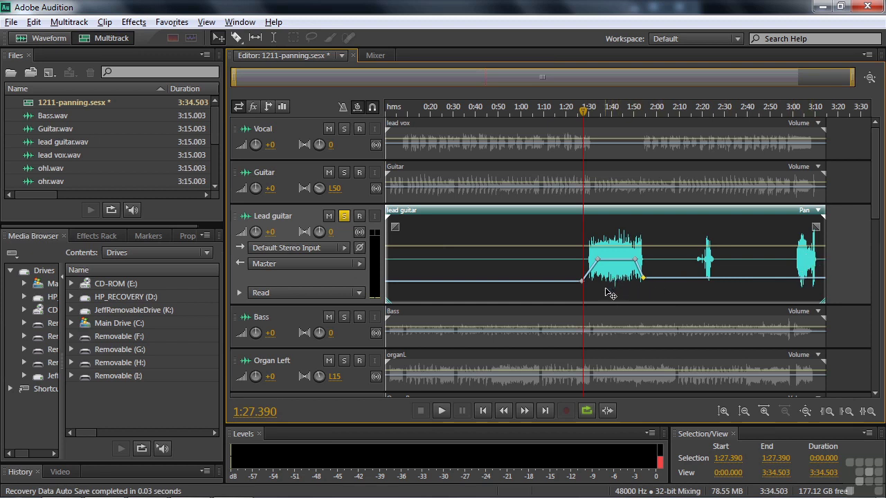
Play the pan move, then reposition the centre pan keyframe at 0.0 to tighten the ramp
key(space)
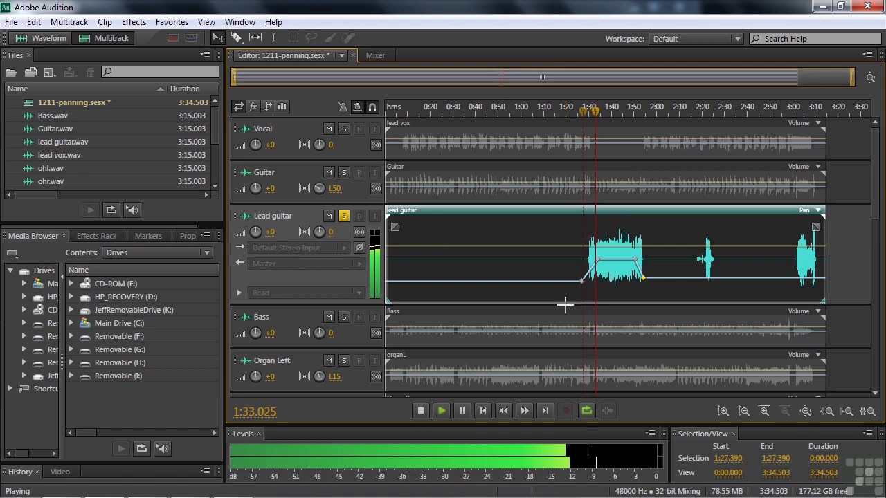
key(space)
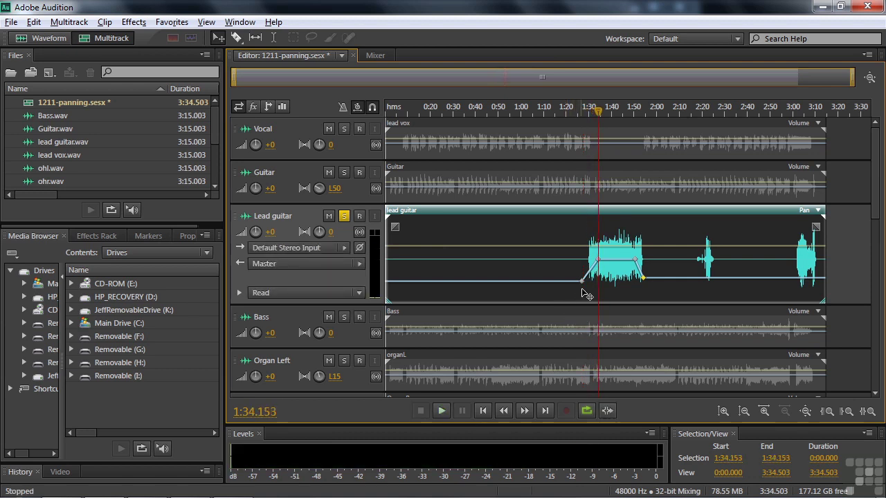
mouse_move(585, 285)
mouse_move(593, 272)
mouse_down()
mouse_move(606, 262)
mouse_move(590, 281)
mouse_up()
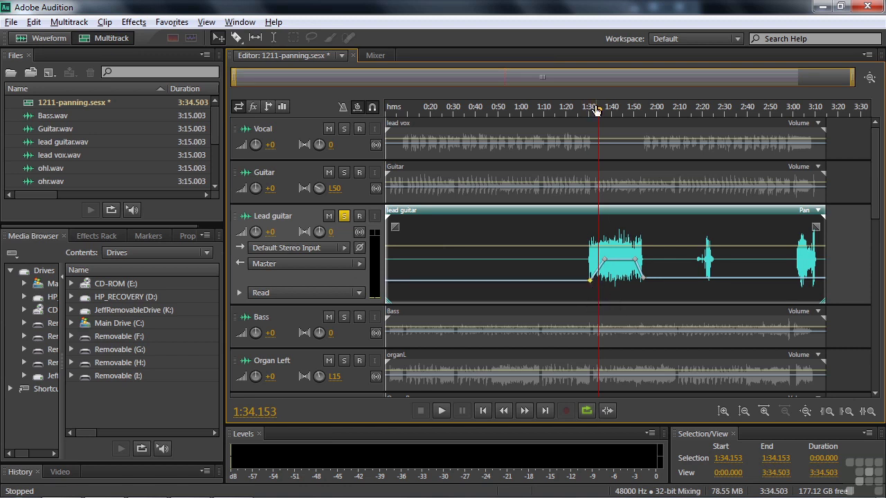
Replay the soloed Lead guitar from 1:29.529 to check the adjusted pan ramp
drag(599, 112, 588, 125)
key(space)
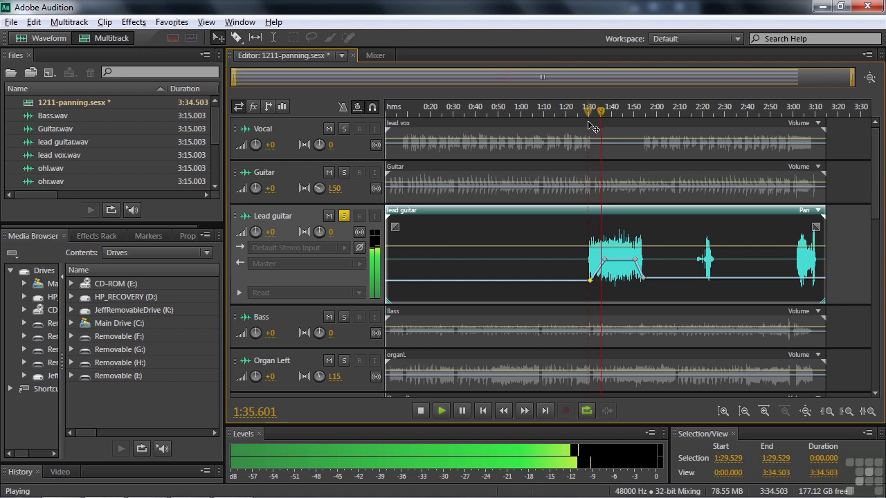
key(space)
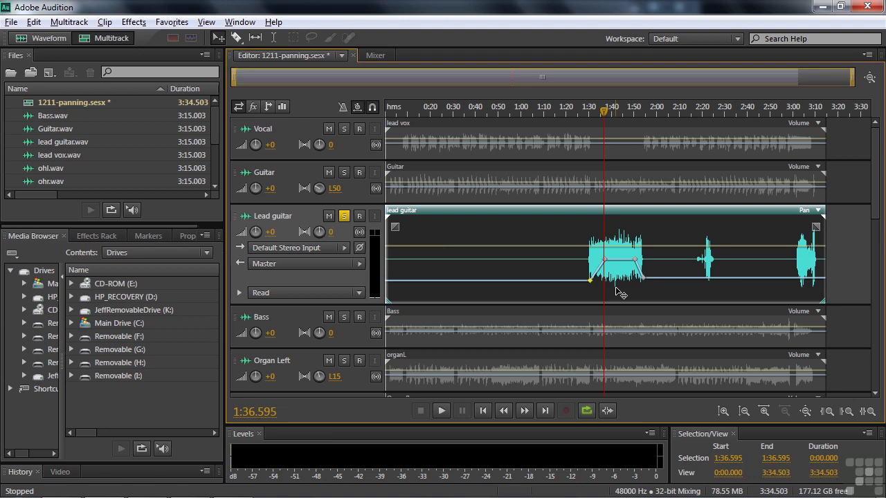
Unsolo the Lead guitar track and shrink it back to a thin lane
click(344, 216)
click(344, 217)
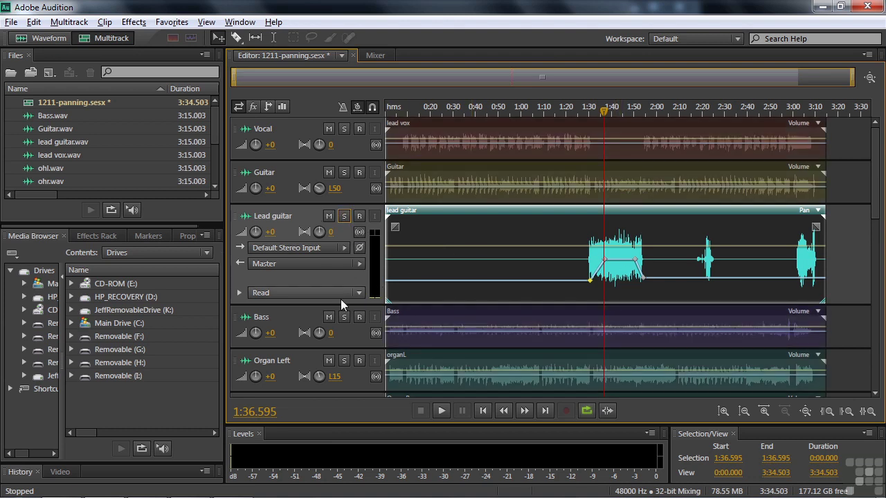
drag(335, 303, 338, 245)
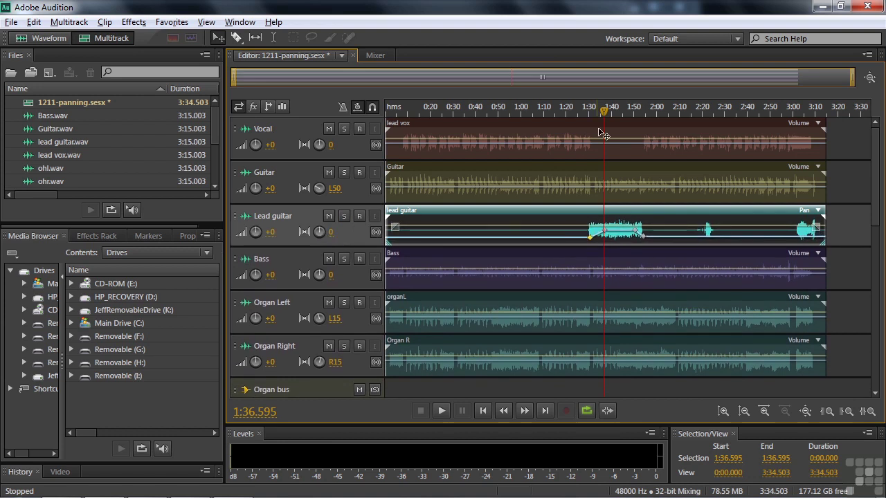
Play the full mix from about 1:24 through the Lead guitar pan passage
drag(605, 114, 576, 114)
key(space)
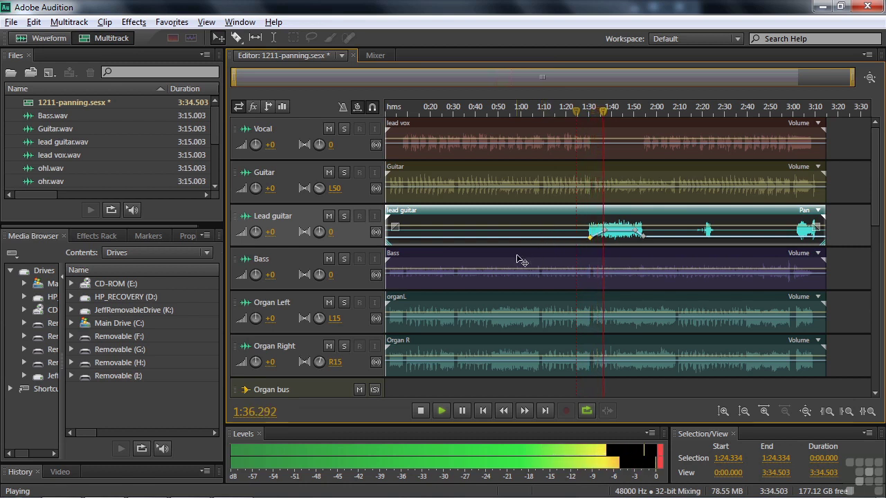
key(space)
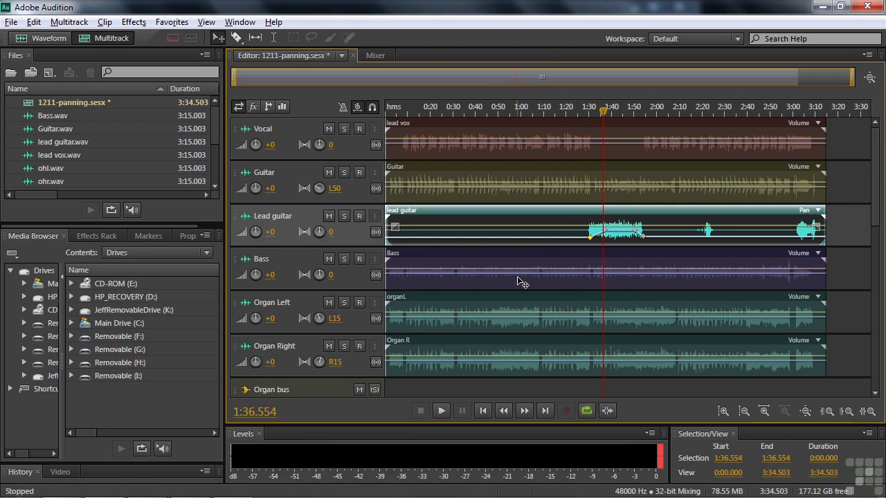